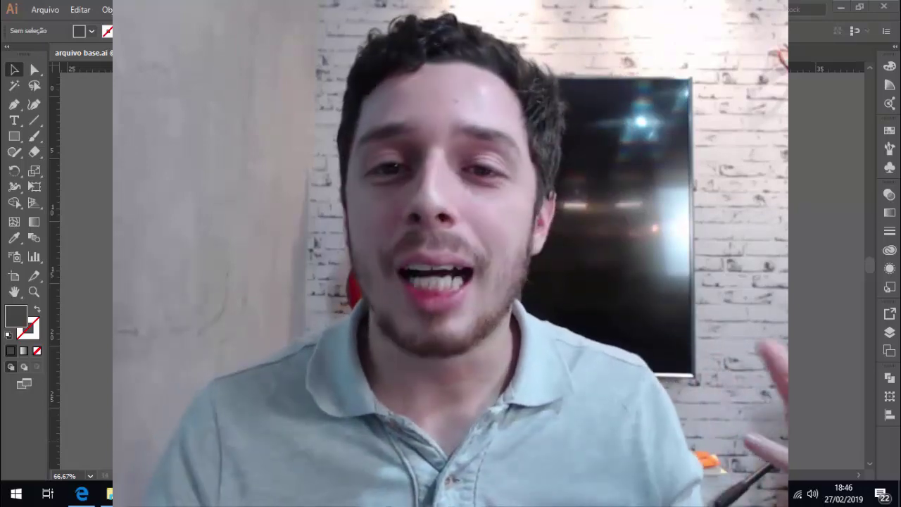
key(ctrl+plus)
key(ctrl+plus)
key(ctrl+plus)
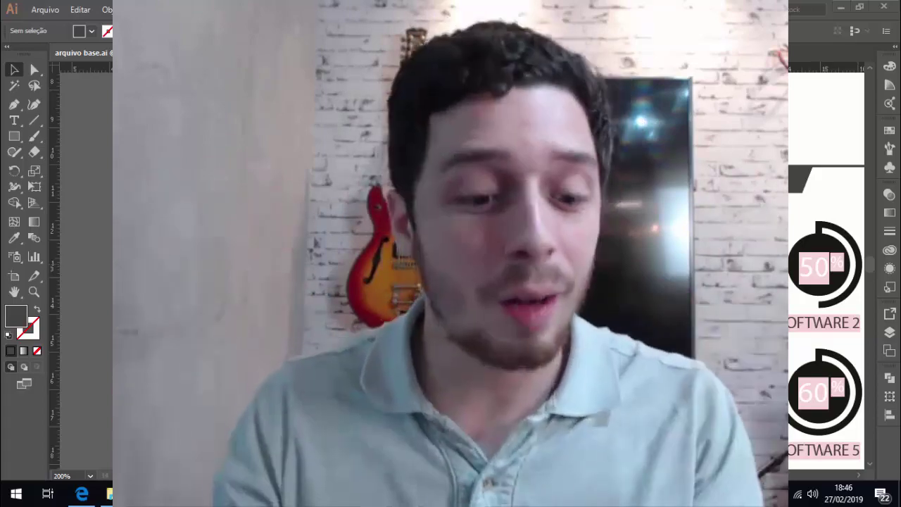
key(ctrl+minus)
key(ctrl+minus)
key(ctrl+minus)
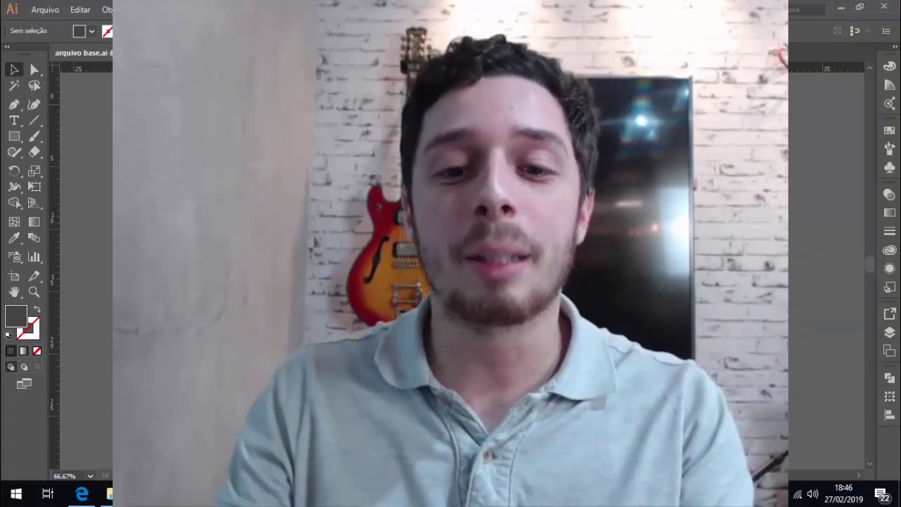
key(ctrl+plus)
key(ctrl+plus)
key(ctrl+plus)
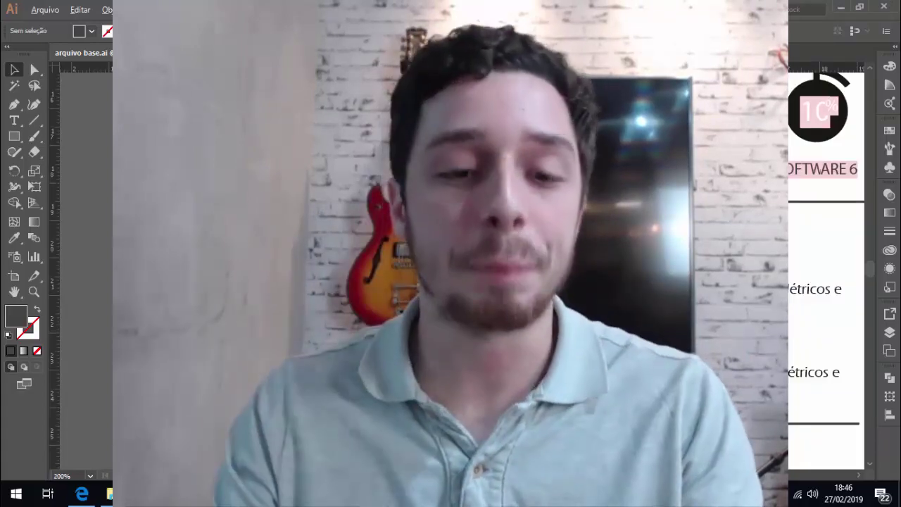
key(ctrl+minus)
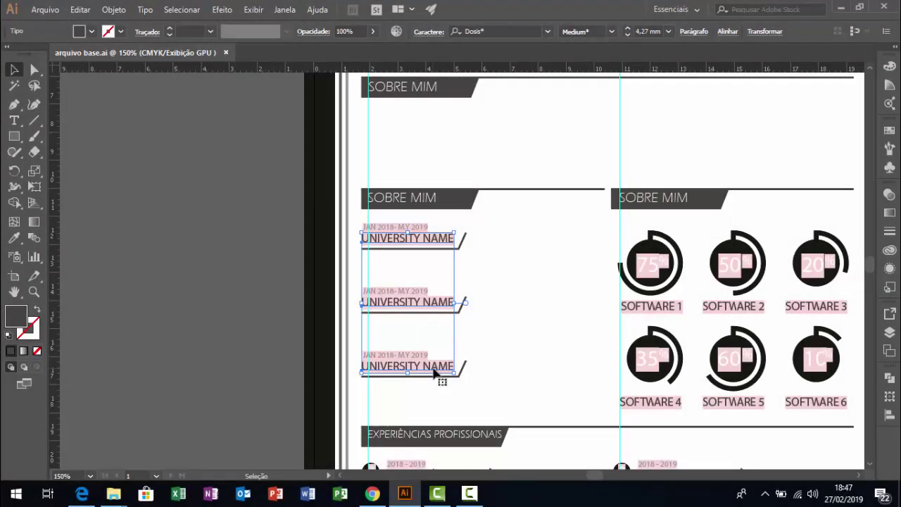
Step: Delete the three UNIVERSITY NAME placeholder texts from the section beside the software charts
key(Delete)
scroll(436, 363, down, 1)
scroll(468, 429, up, 1)
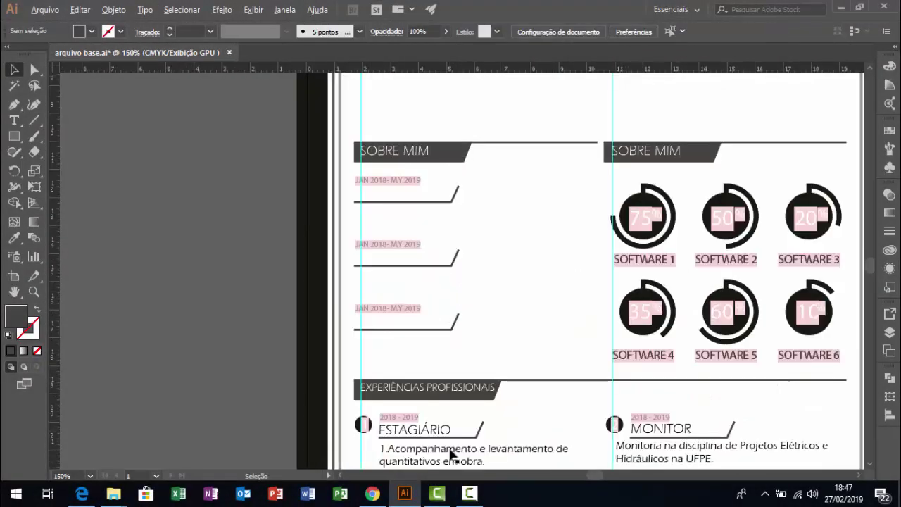
Step: Copy the ESTAGIÁRIO title from the professional experience section to the first education entry, aligned with the guide between its date and line
click(433, 436)
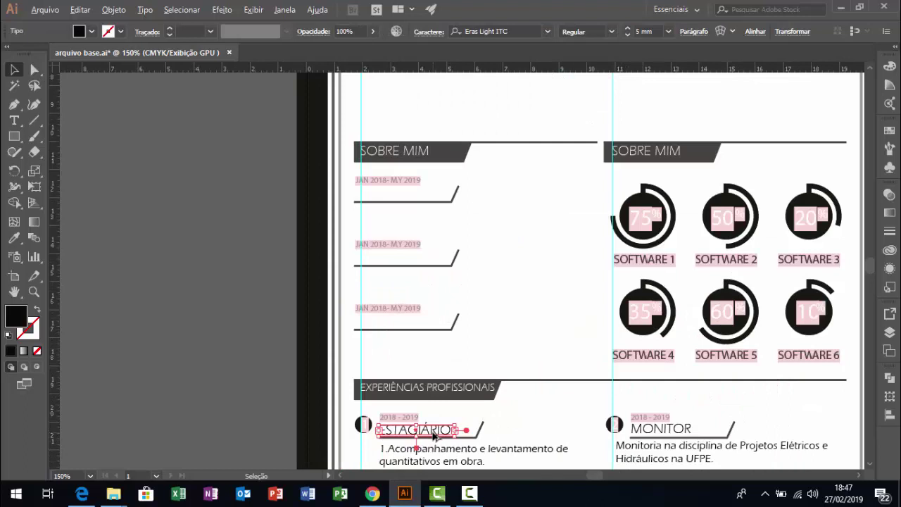
drag(434, 437, 396, 200)
scroll(415, 201, up, 5)
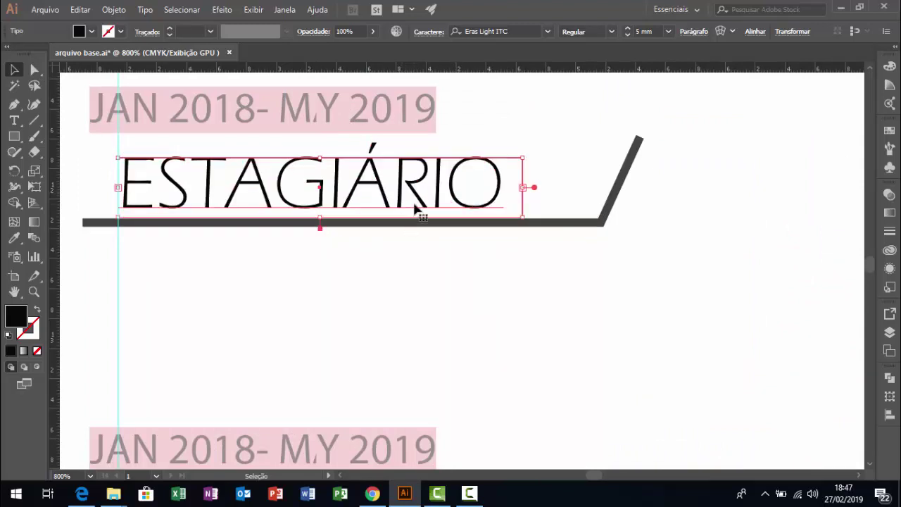
scroll(408, 211, down, 2)
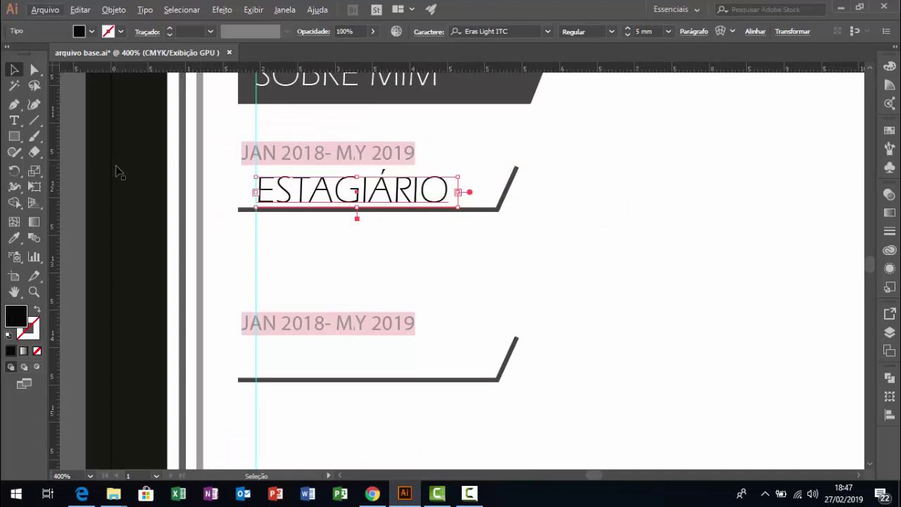
Step: Duplicate the ESTAGIÁRIO title of the first education entry directly below the entry's line
key(alt)
drag(431, 193, 432, 230)
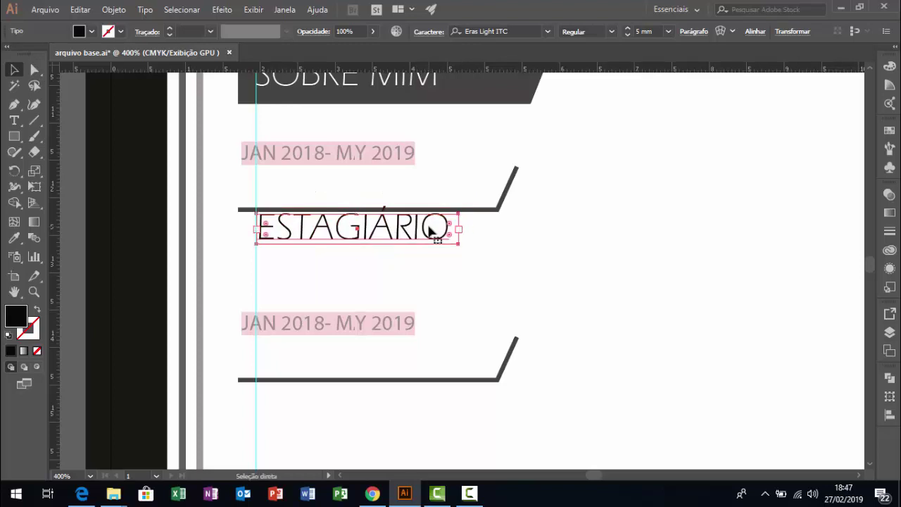
key(ctrl+z)
drag(419, 200, 418, 236)
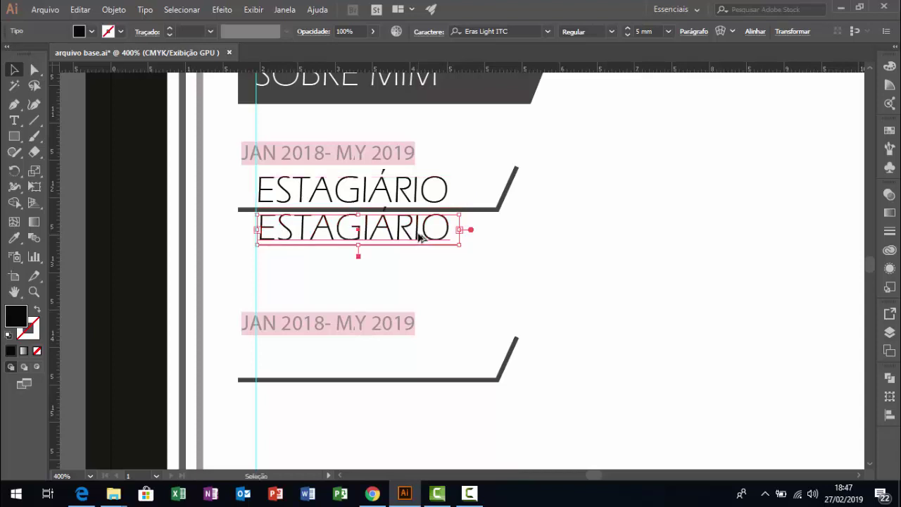
Step: Replace the text of the ESTAGIÁRIO copy below the line with UNIVERSIDADE
click(14, 120)
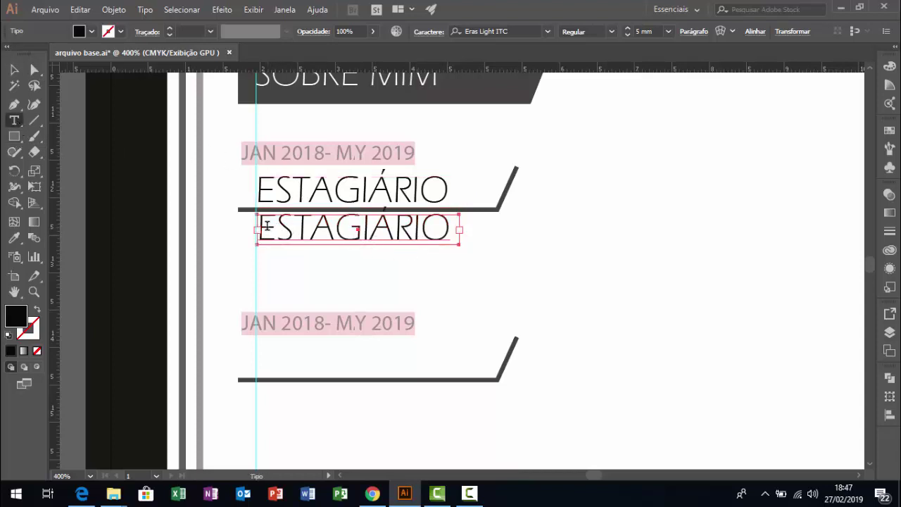
drag(266, 225, 515, 239)
key(BackSpace)
key(BackSpace)
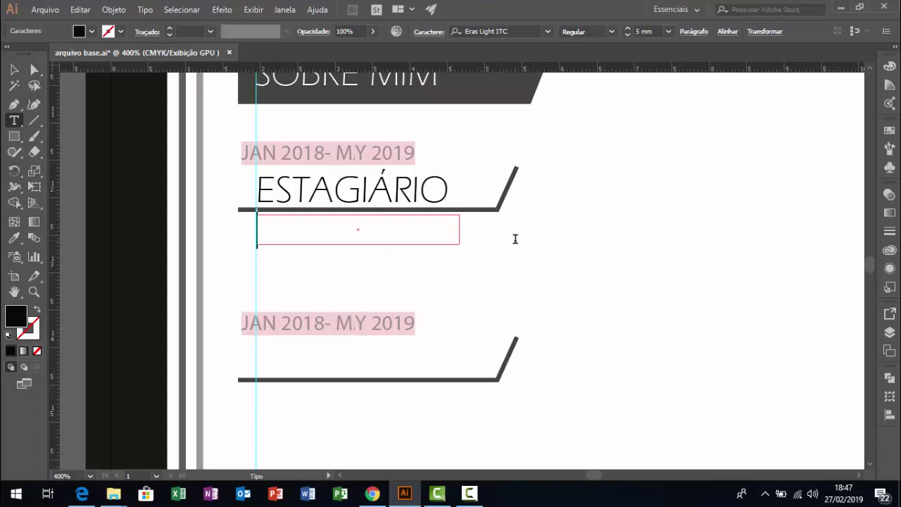
text(un)
key(BackSpace)
key(BackSpace)
text(UN)
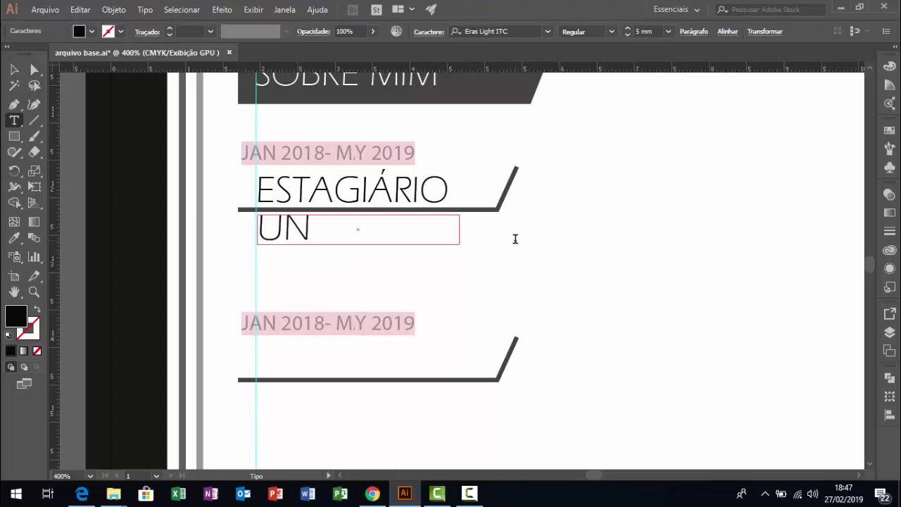
key(BackSpace)
text(FPE)
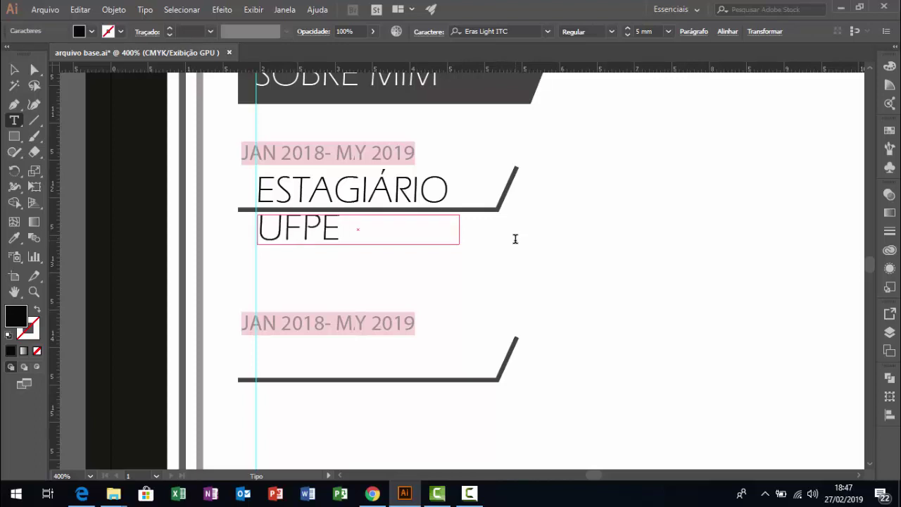
key(BackSpace)
key(BackSpace)
key(BackSpace)
text(NIV)
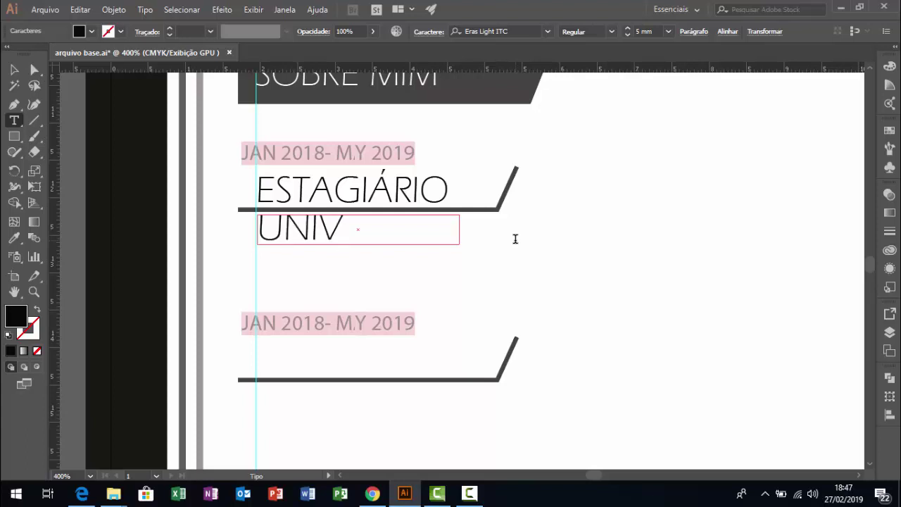
text(ERSITÁR)
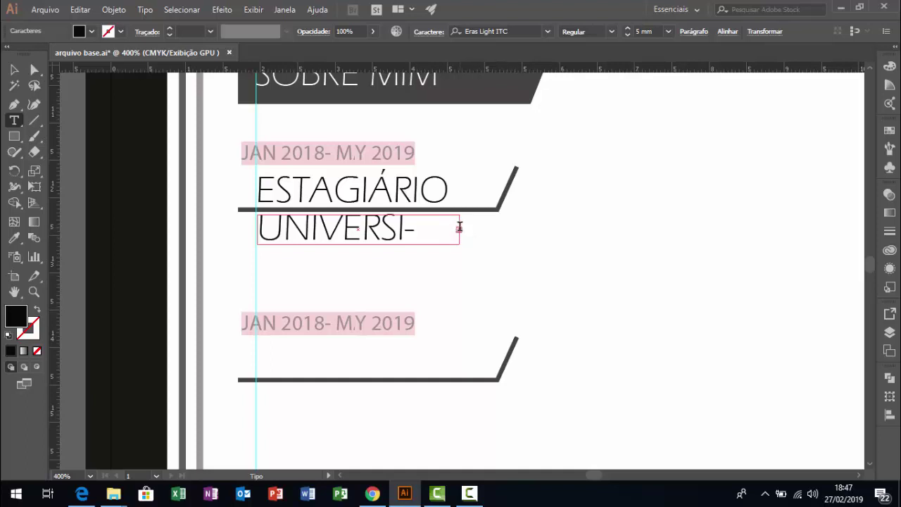
Step: Widen the university text box almost to the second vertical guide and complete its text as UNIVERSIDADE FEDERAL DE PE
click(14, 69)
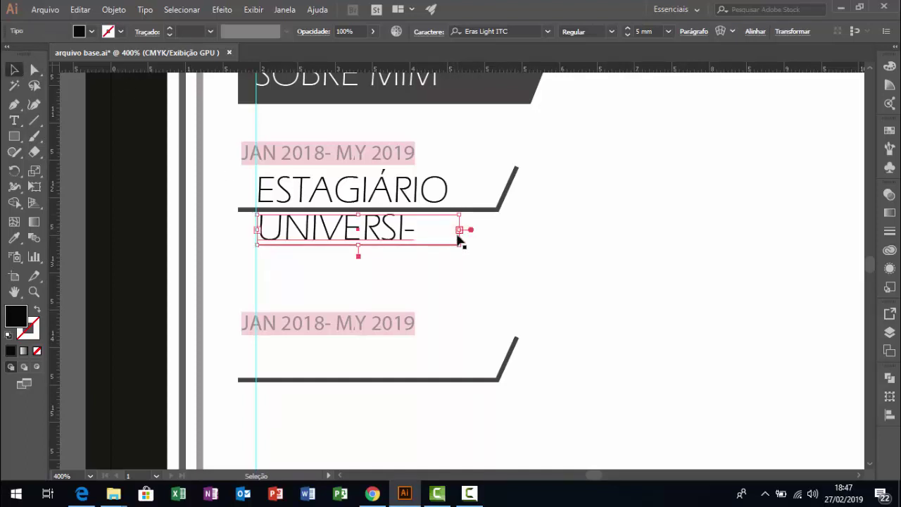
drag(477, 231, 746, 229)
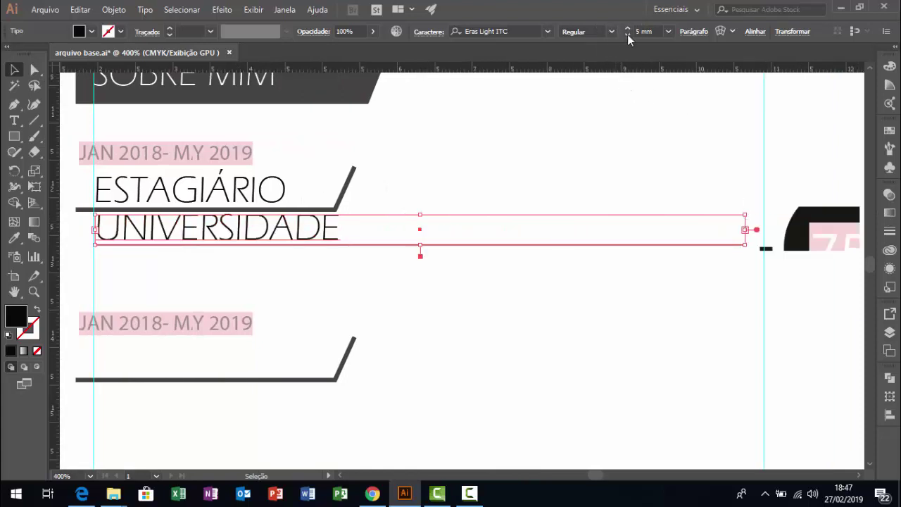
click(14, 120)
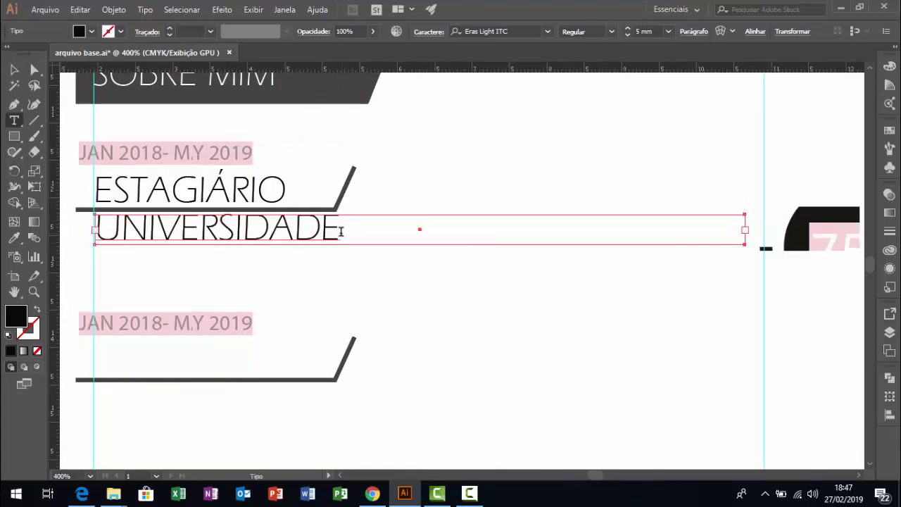
click(340, 232)
text(FEDERAL DE PE)
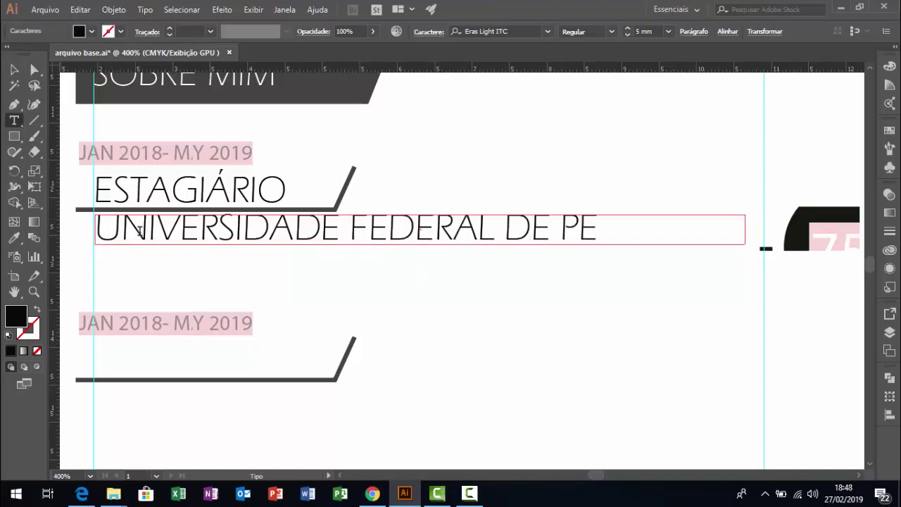
Step: Reduce the font size of the whole UNIVERSIDADE FEDERAL DE PE text to 2 mm
key(ctrl+a)
click(630, 34)
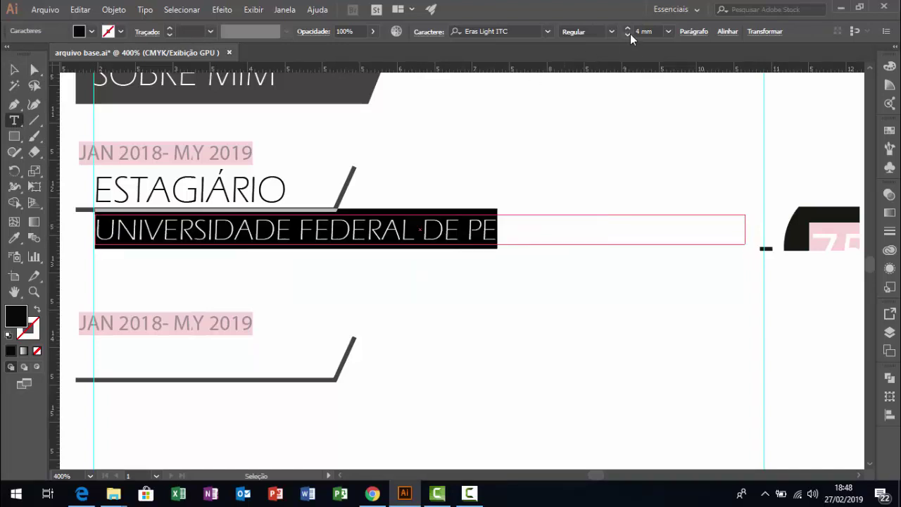
click(630, 34)
click(630, 33)
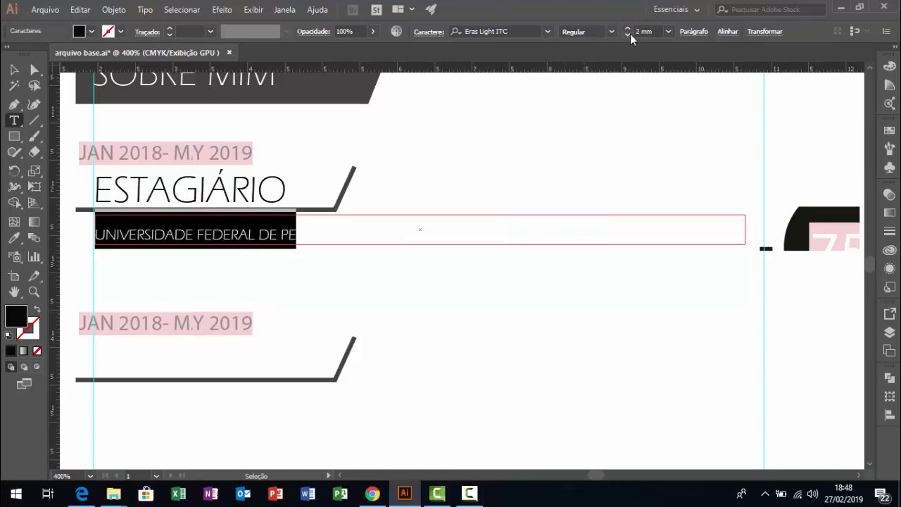
Step: Narrow the UNIVERSIDADE FEDERAL DE PE text box to fit its text and move it up close beneath the line
click(16, 69)
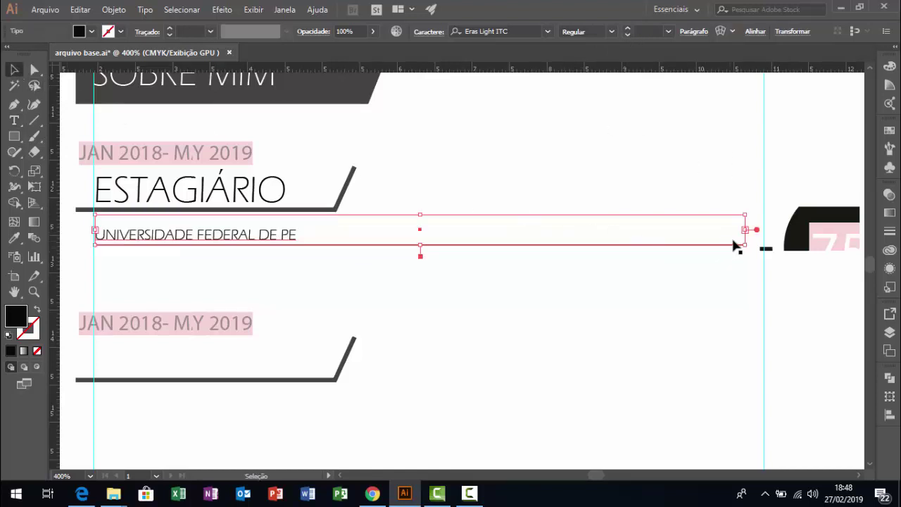
drag(739, 231, 324, 230)
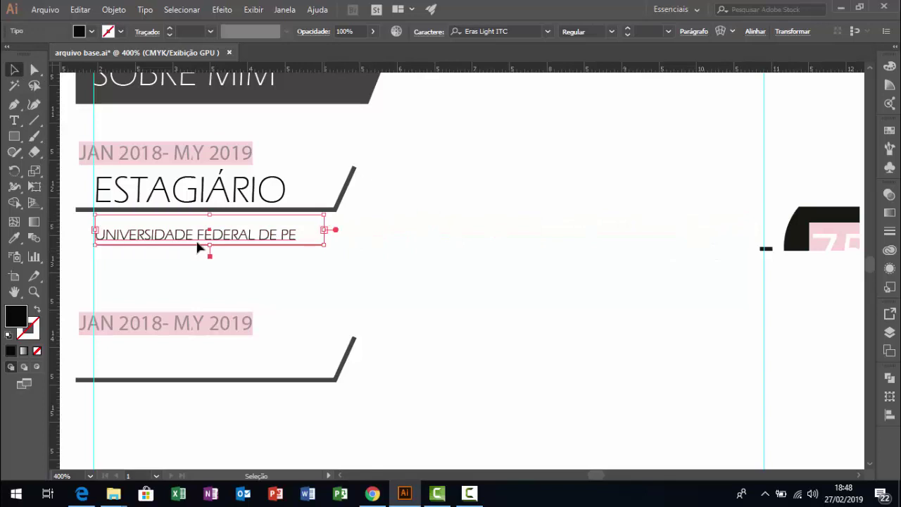
key(ctrl+plus)
key(ctrl+plus)
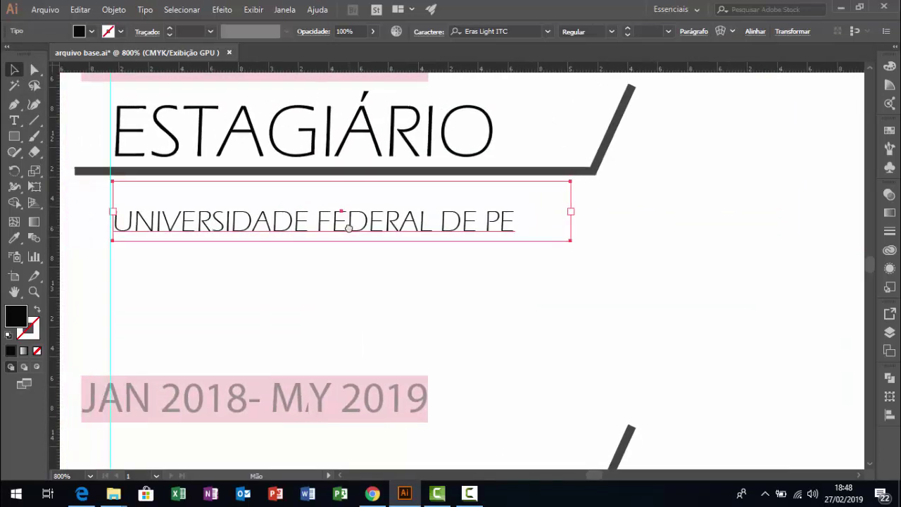
drag(299, 223, 300, 196)
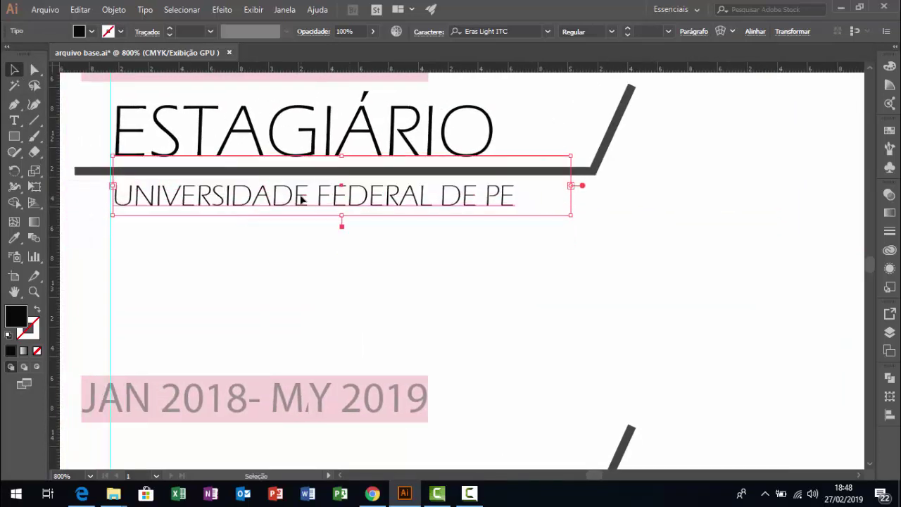
click(468, 259)
Step: Change the first education entry's title to GRADUAÇÃO and widen its text box so the word fits on one line
scroll(485, 271, down, 4)
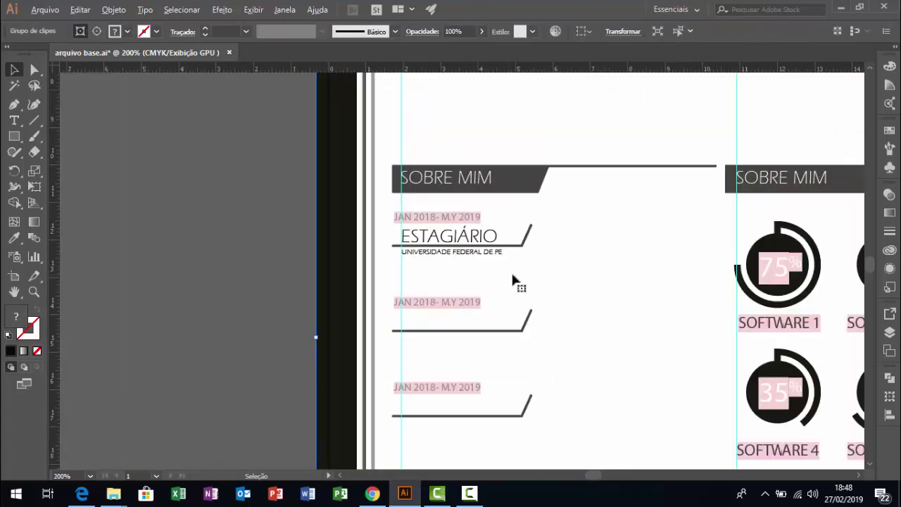
scroll(495, 293, up, 1)
drag(491, 265, 465, 184)
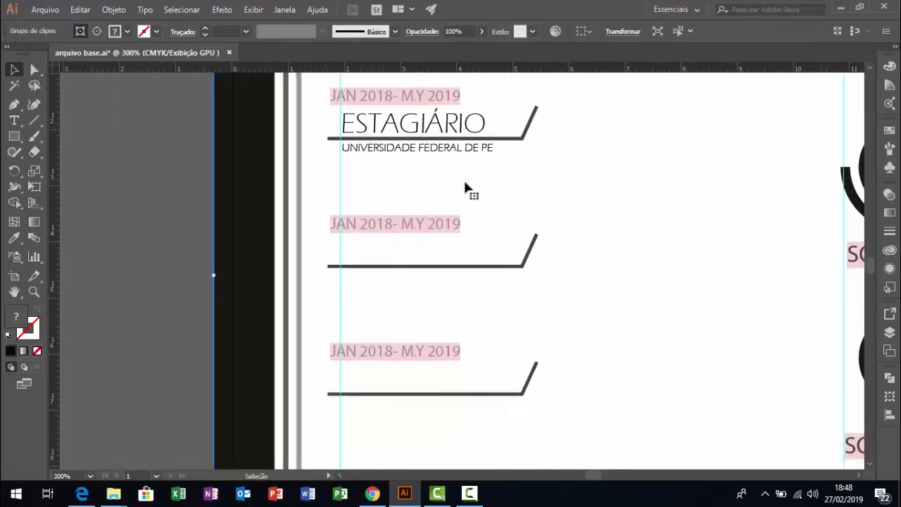
click(437, 126)
click(14, 121)
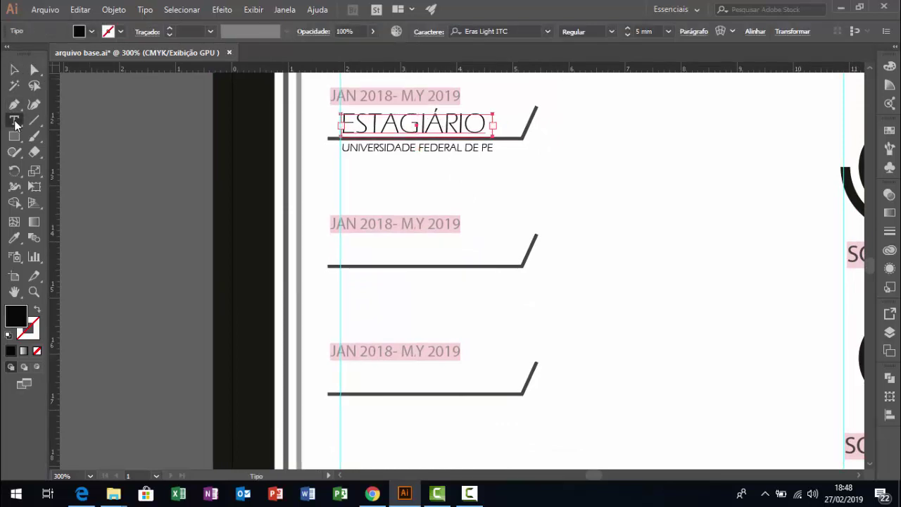
drag(483, 124, 339, 128)
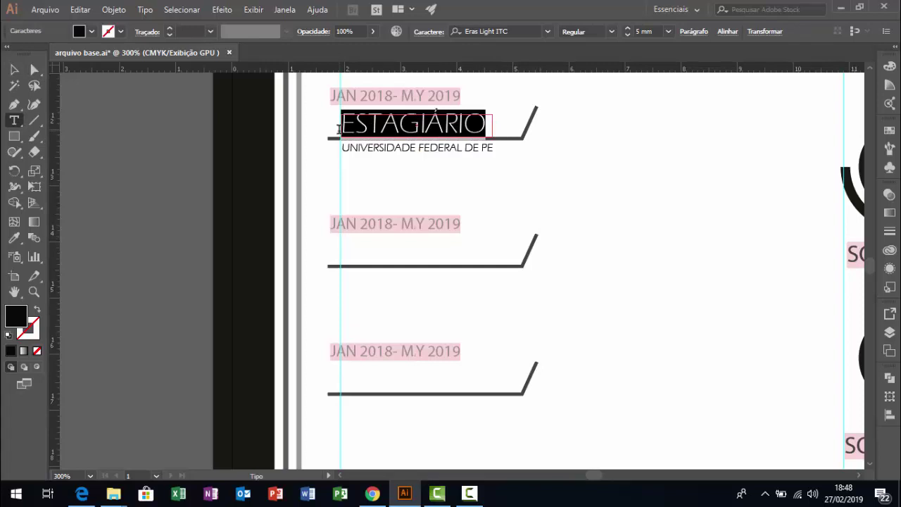
text(gra)
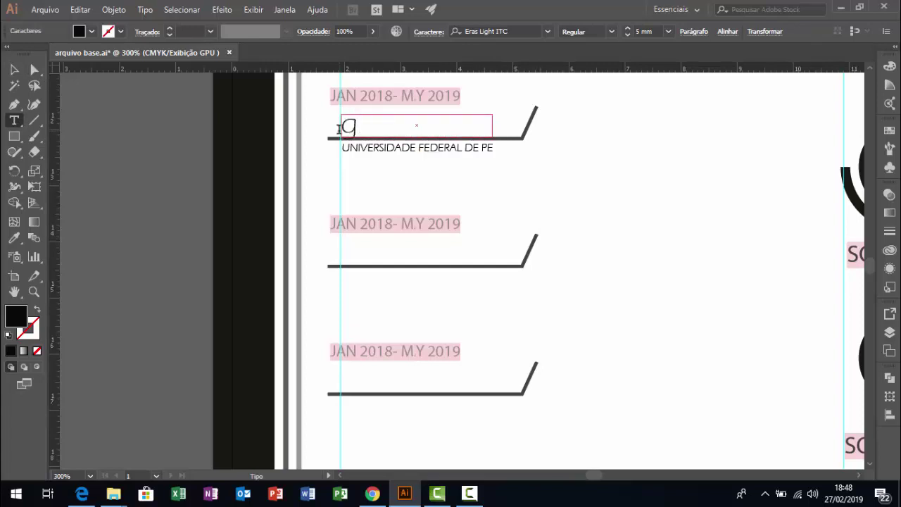
text(RADUA-)
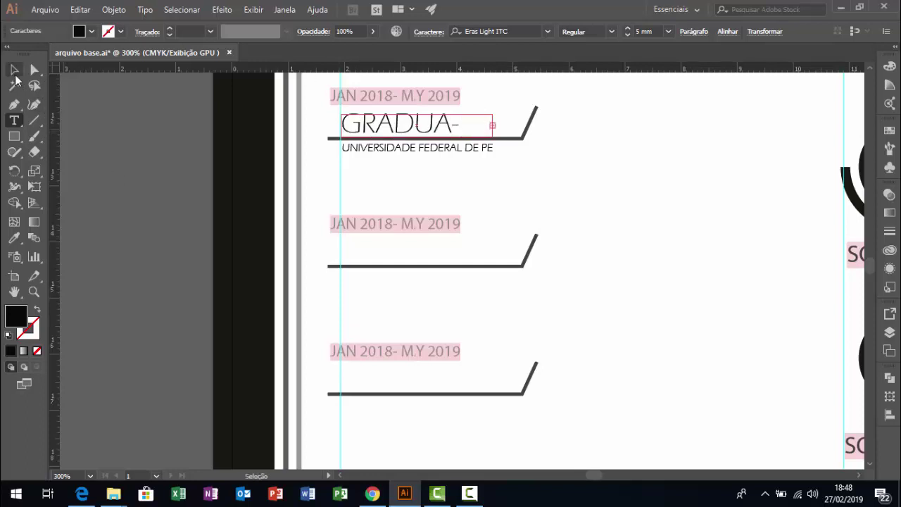
key(Escape)
drag(497, 124, 530, 127)
click(616, 193)
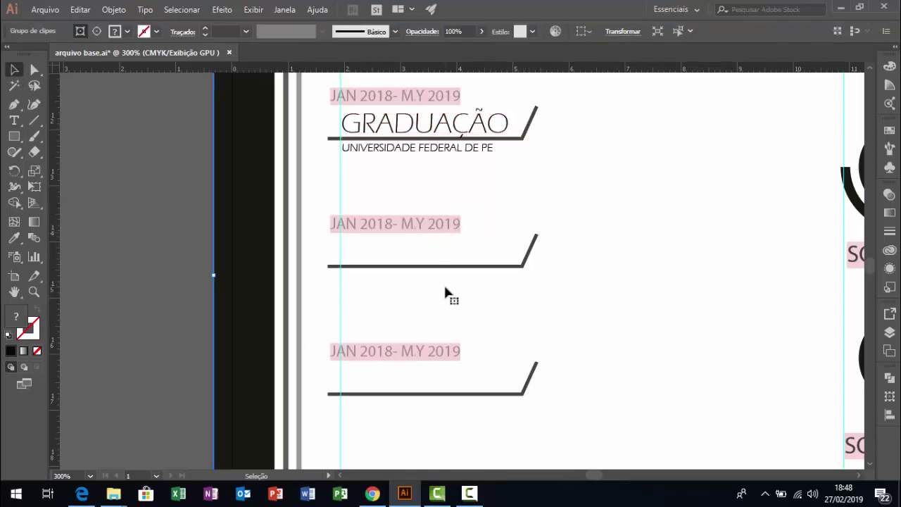
Step: Try to delete the third education entry's date and line in one area selection, and undo the deletion
scroll(461, 293, down, 2)
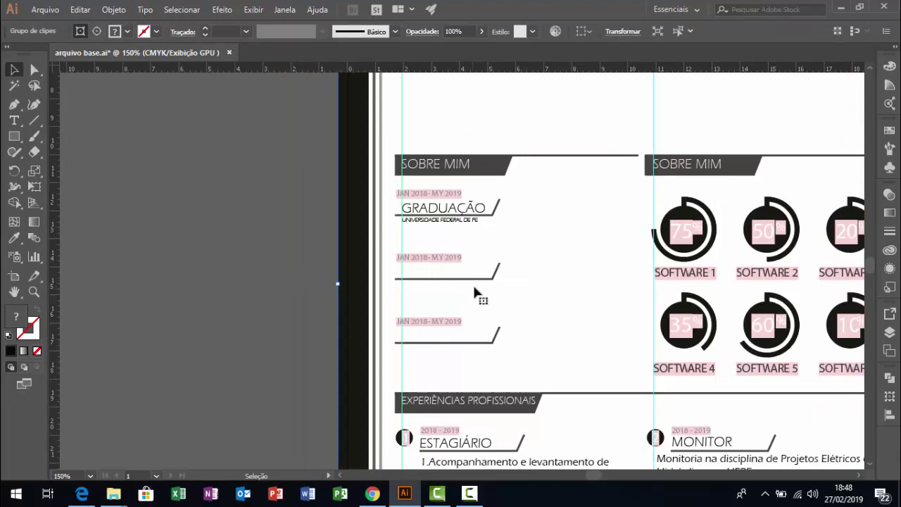
scroll(474, 289, up, 1)
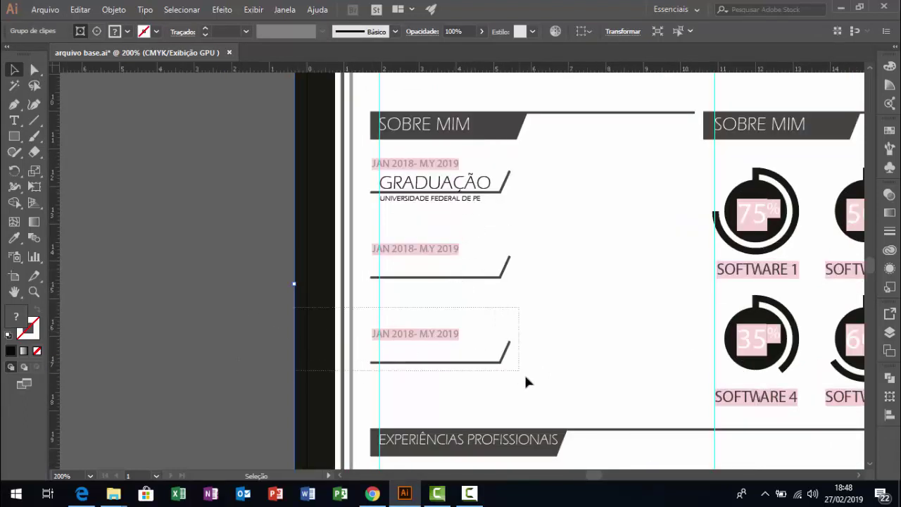
drag(525, 376, 545, 386)
key(Delete)
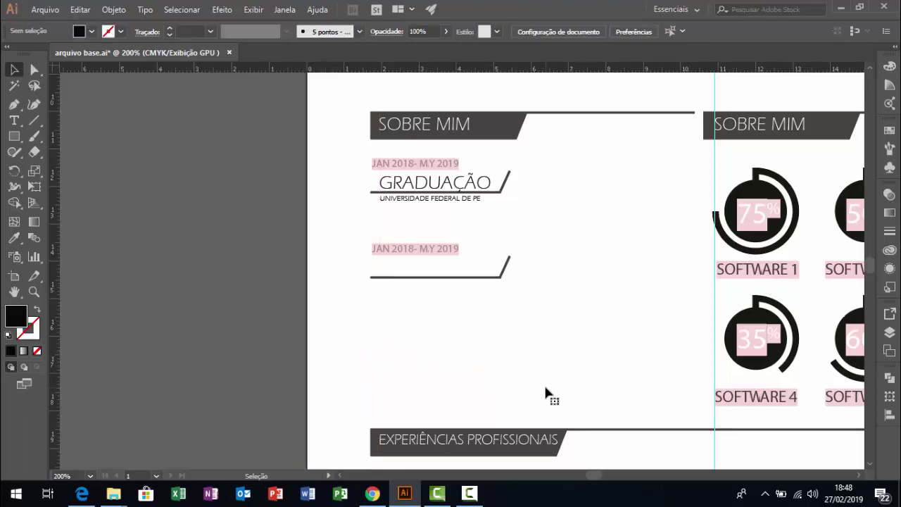
key(ctrl+z)
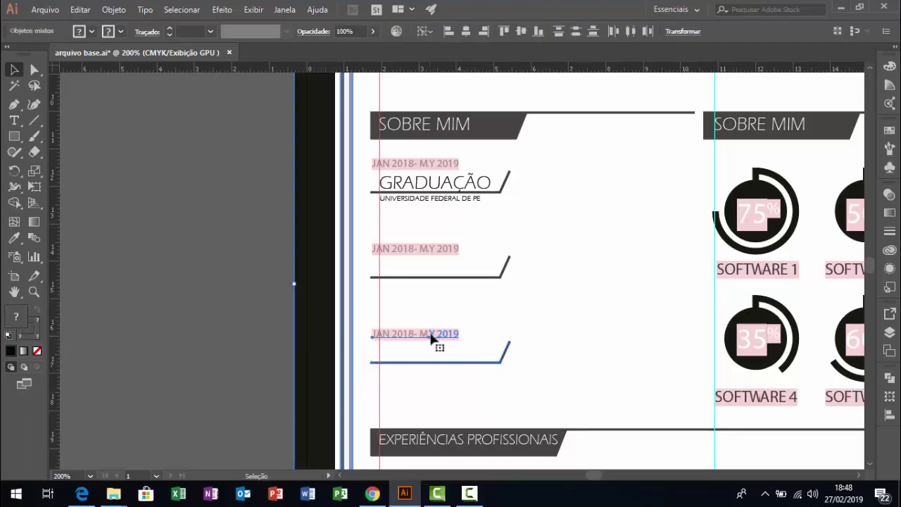
key(ctrl+shift+z)
key(ctrl+z)
Step: Delete the third education entry's placeholder date pieces and its underline, leaving the page frame in place
click(447, 335)
click(422, 336)
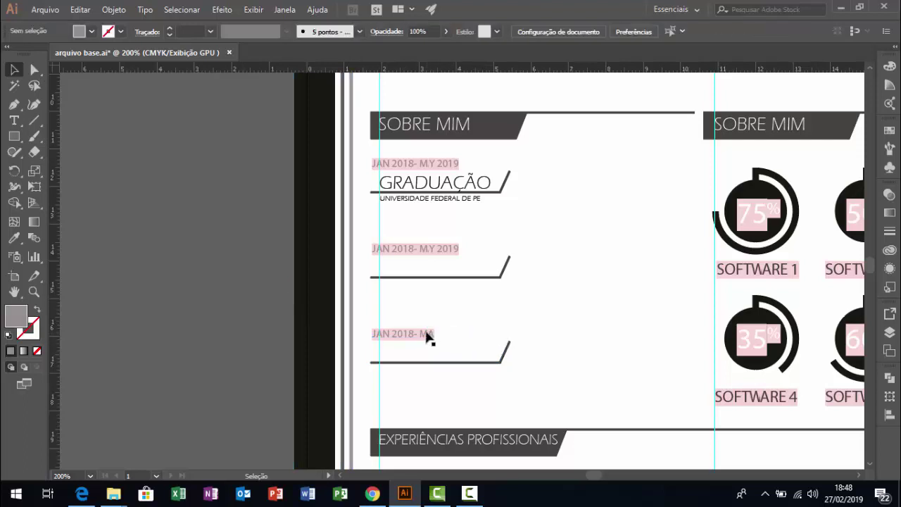
key(Delete)
click(442, 363)
key(Delete)
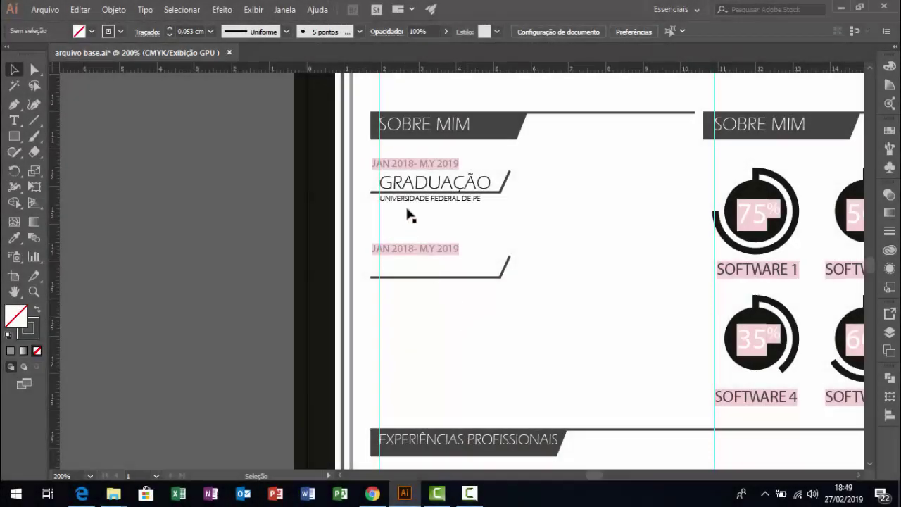
Step: Delete both pieces of the JAN 2018- MY 2019 placeholder date above GRADUAÇÃO
scroll(428, 163, up, 1)
click(426, 163)
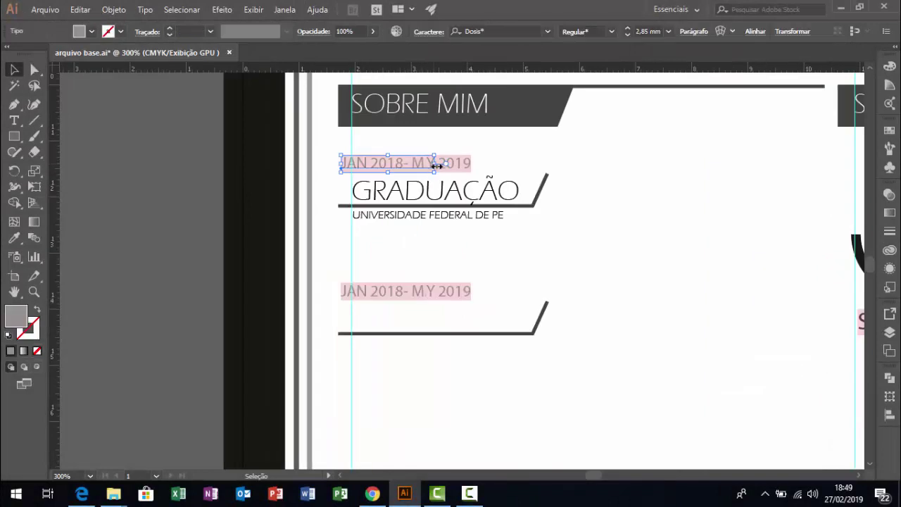
key(Delete)
click(454, 164)
key(Delete)
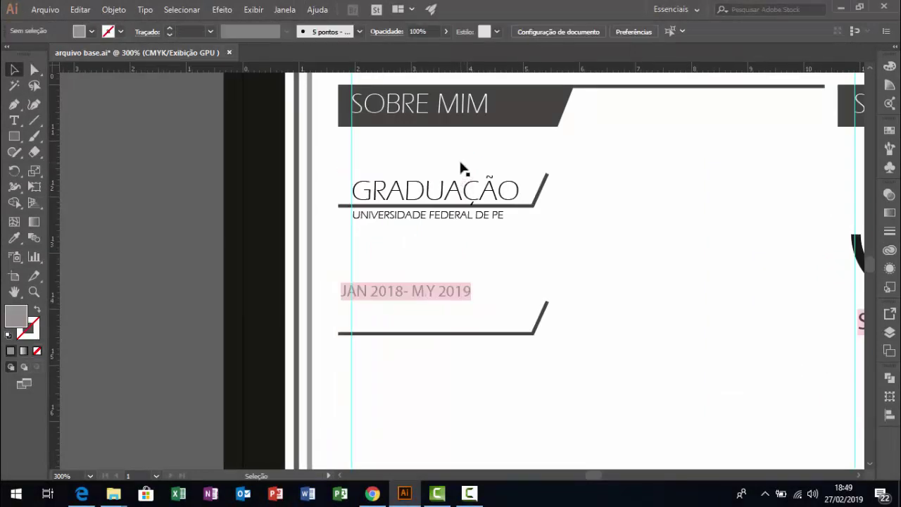
Step: Duplicate the UNIVERSIDADE FEDERAL DE PE text and place the copy just above GRADUAÇÃO, starting at the vertical guide
click(449, 221)
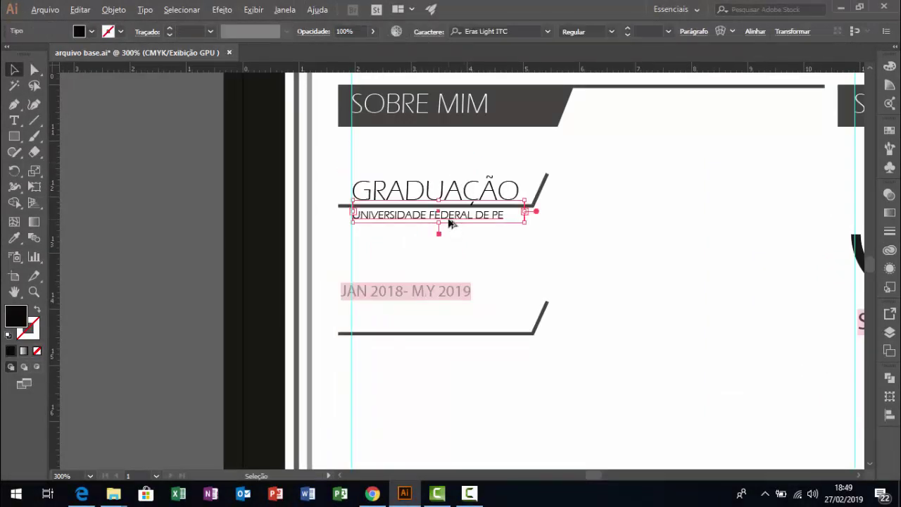
drag(449, 223, 449, 174)
click(131, 221)
key(ctrl+z)
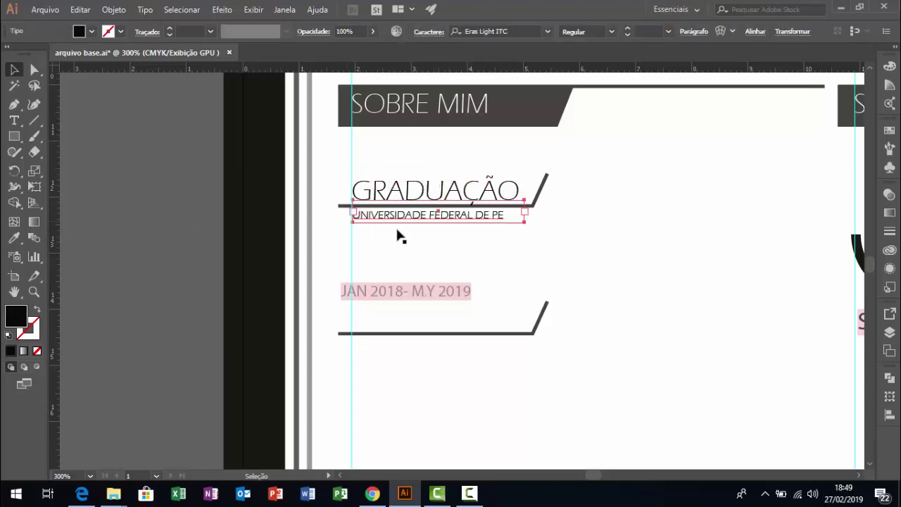
drag(408, 215, 402, 173)
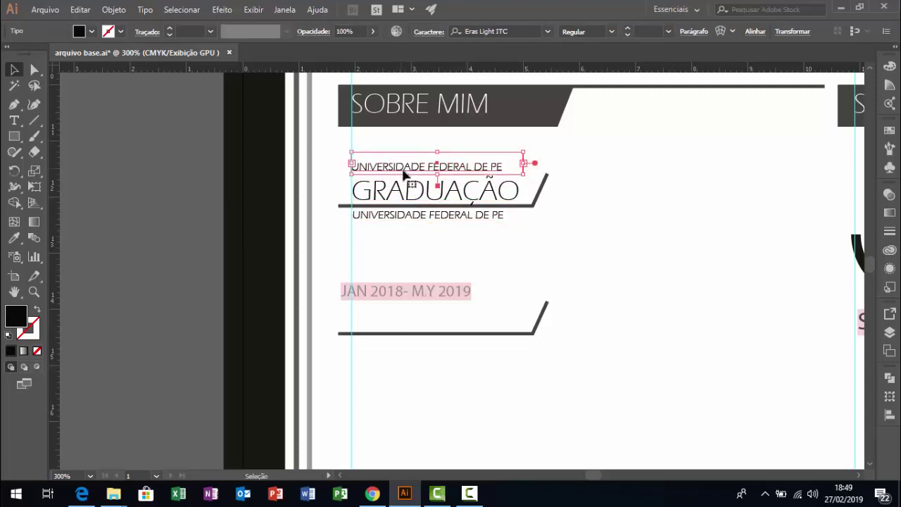
Step: Replace the copied text above GRADUAÇÃO with DATA PREVISTA P/TÉRMINO - 2019.2
scroll(406, 186, up, 2)
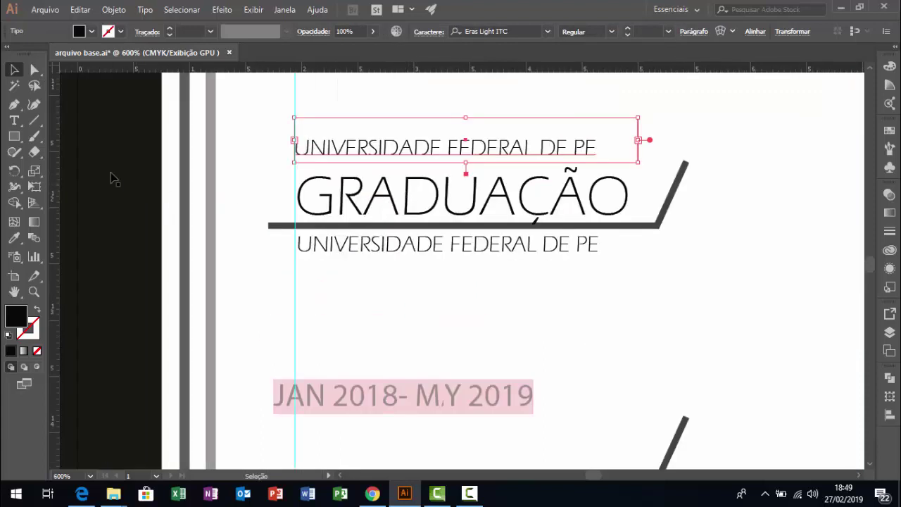
click(15, 121)
drag(452, 144, 295, 138)
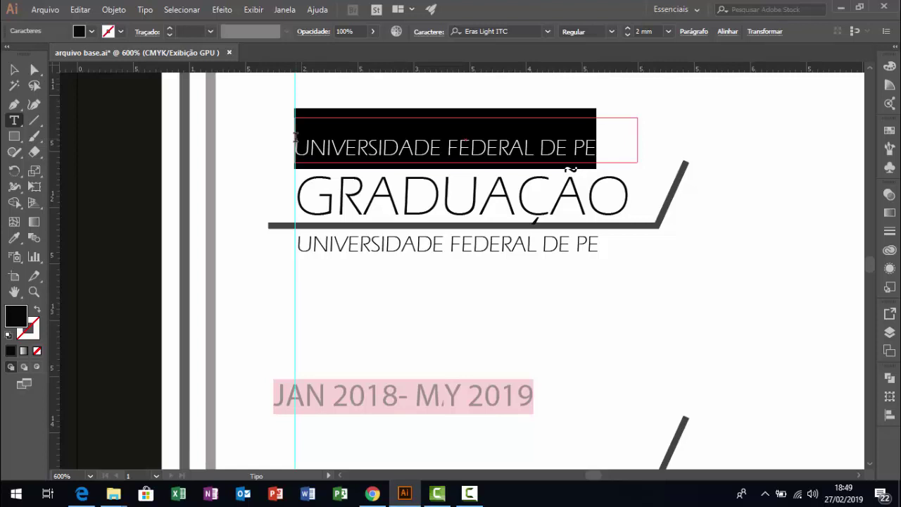
text(DA)
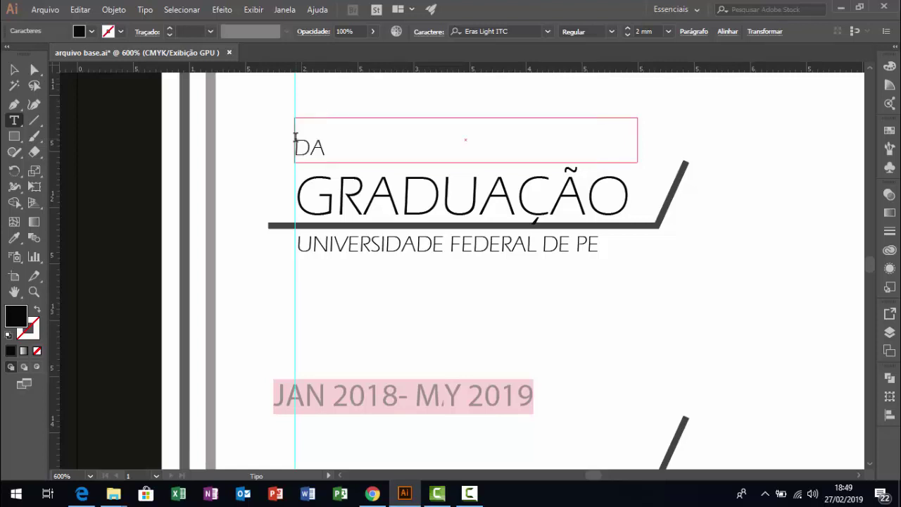
text(TA PREVISTA PAR)
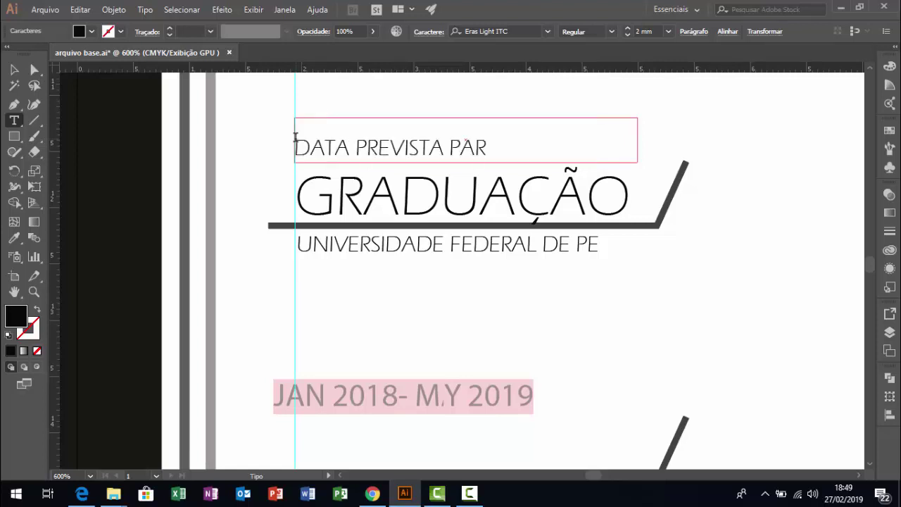
text(/TÉRMINO)
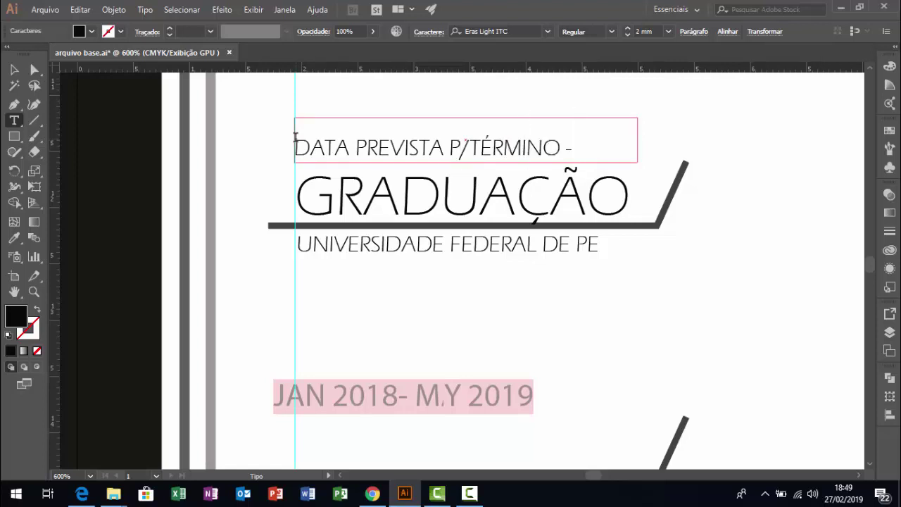
text( - 2019)
key(ctrl+Left)
key(Return)
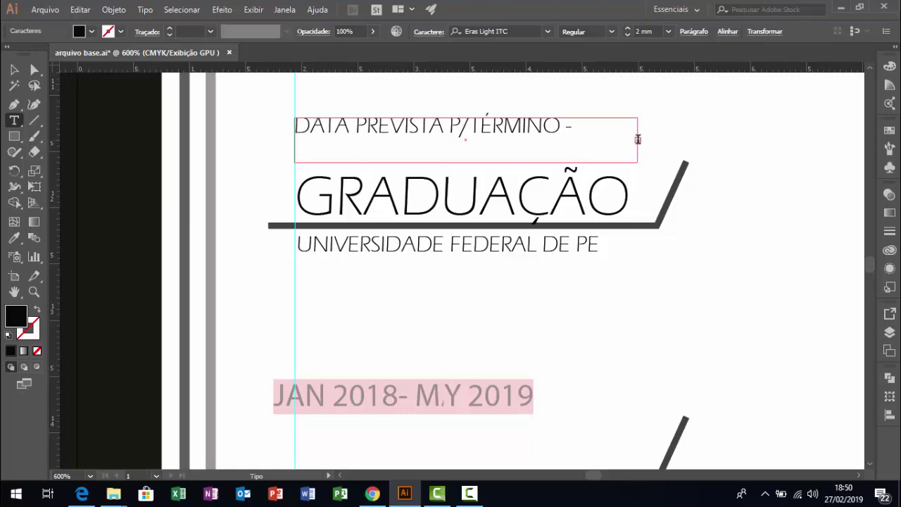
Step: Widen the DATA PREVISTA text box so the whole date fits on one line, and deselect it
key(Escape)
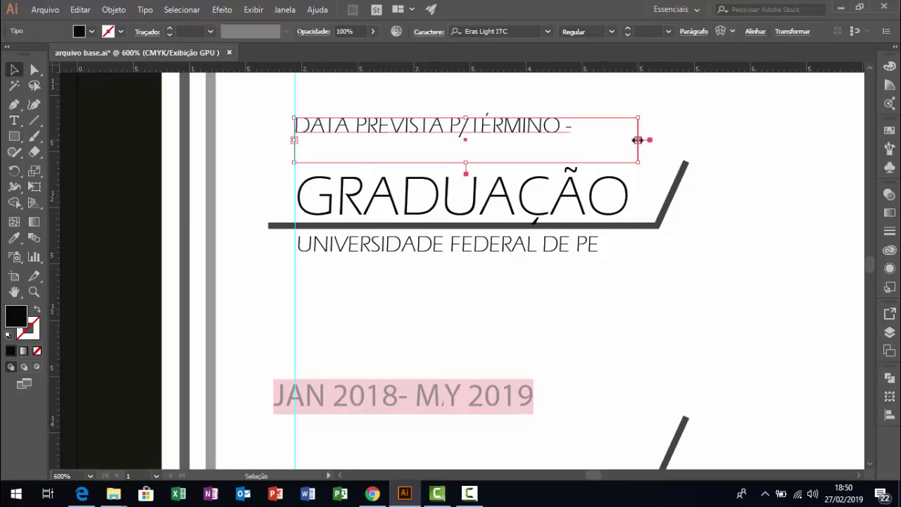
drag(637, 140, 698, 140)
click(182, 180)
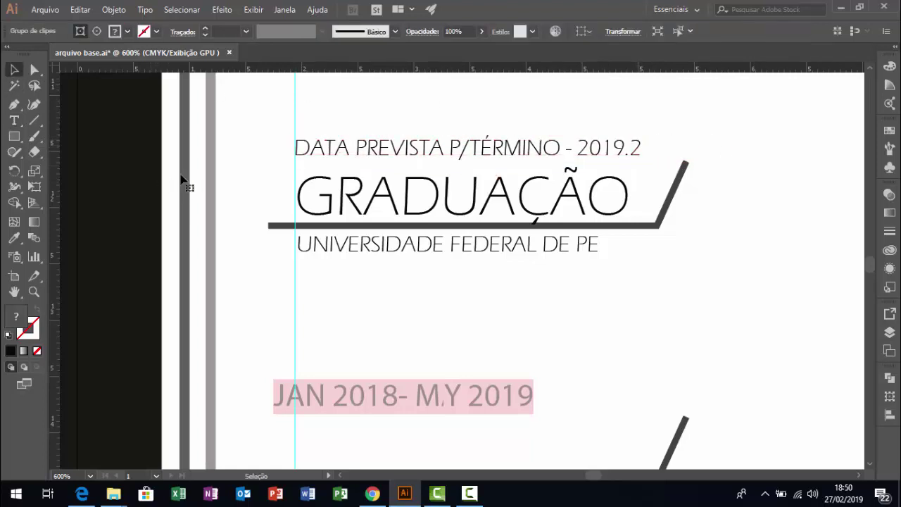
Step: Delete the second education entry's underline and its JAN 2018- MY 2019 placeholder date
scroll(492, 253, down, 2)
scroll(518, 250, down, 1)
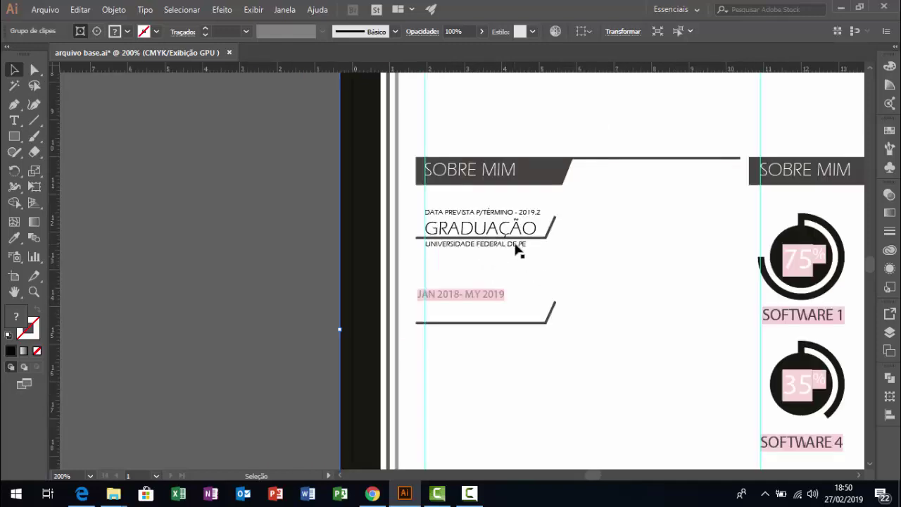
scroll(552, 238, up, 1)
drag(645, 320, 493, 242)
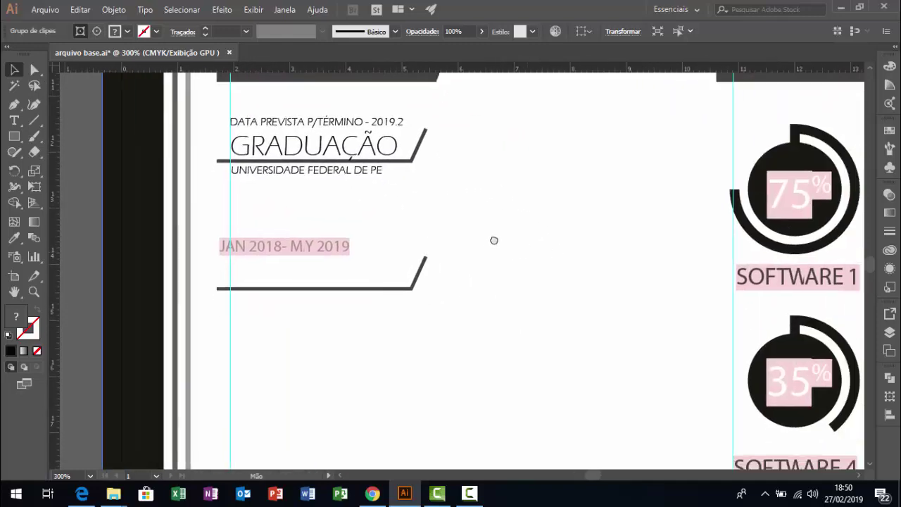
scroll(605, 258, down, 3)
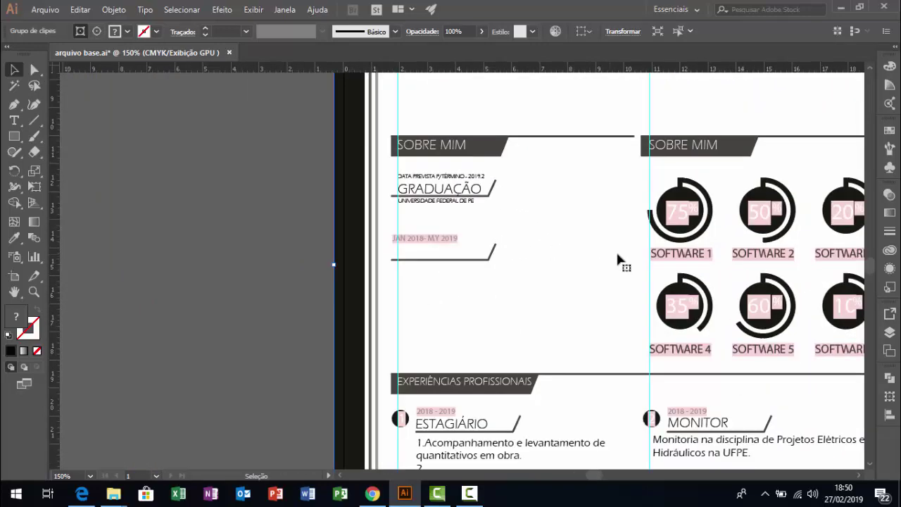
scroll(457, 197, up, 2)
drag(599, 233, 391, 229)
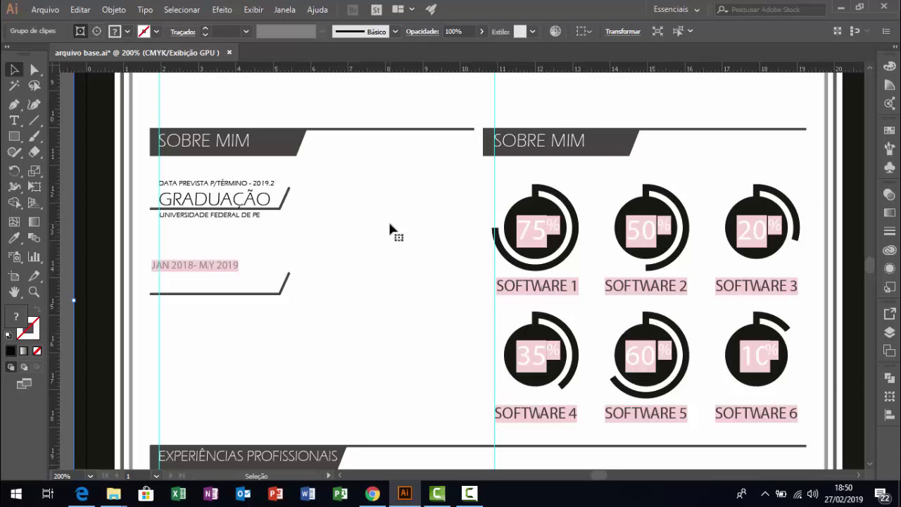
click(206, 293)
key(Delete)
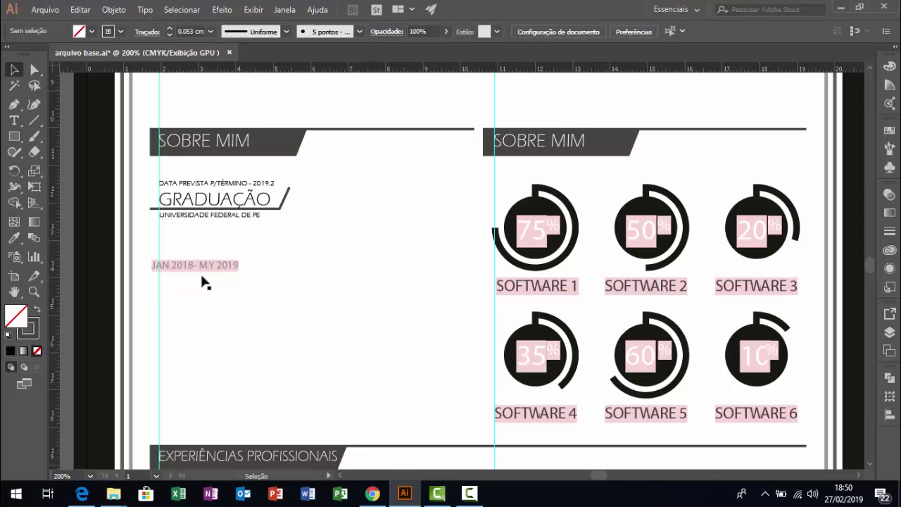
click(210, 268)
key(Delete)
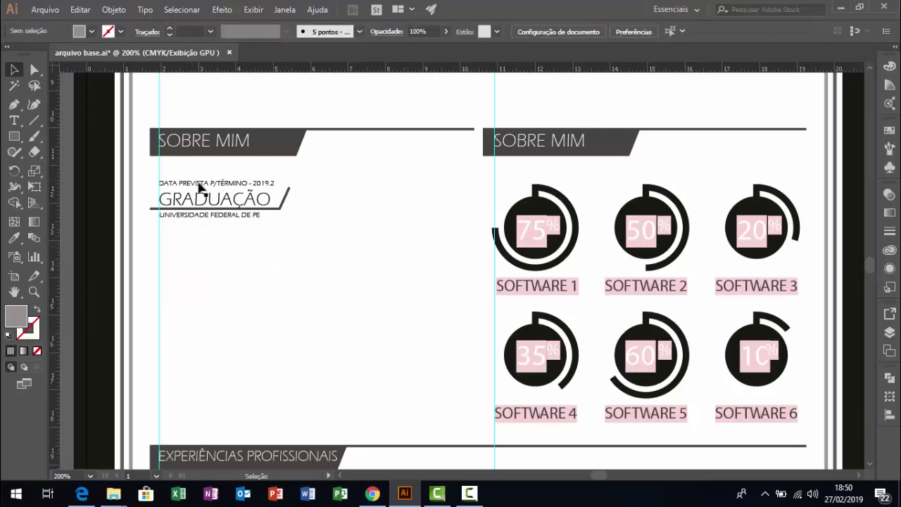
Step: Duplicate the complete GRADUAÇÃO entry, with its date, title, angled line and university text, and place the copy directly below the original
click(200, 183)
shift+click(207, 198)
shift+click(207, 209)
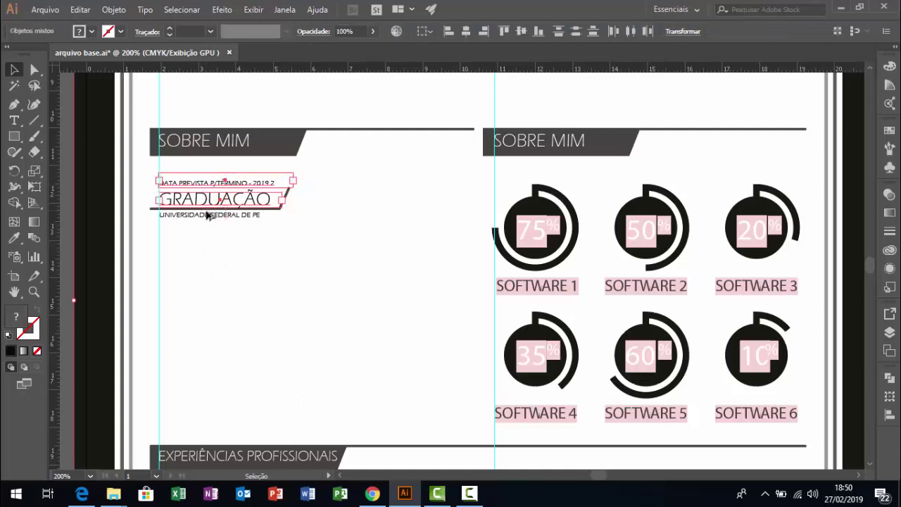
scroll(207, 209, up, 3)
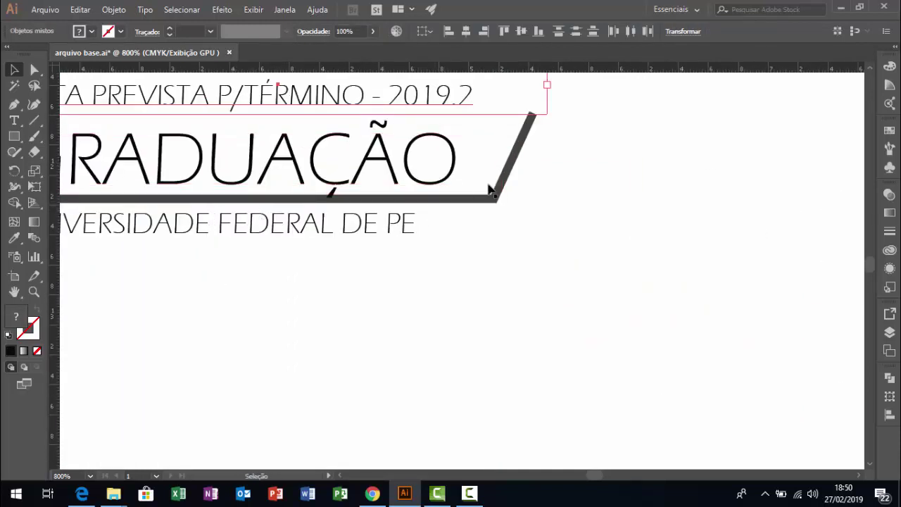
key(a)
click(512, 178)
key(v)
click(449, 181)
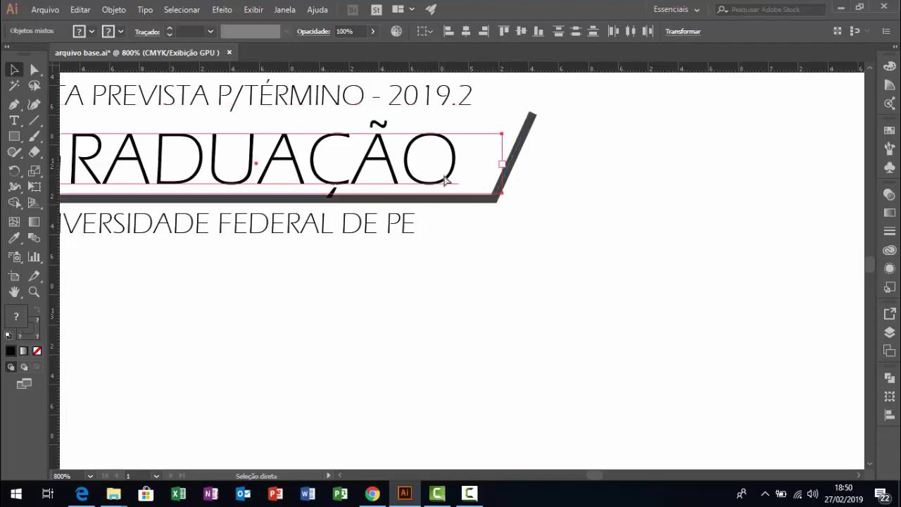
shift+click(520, 142)
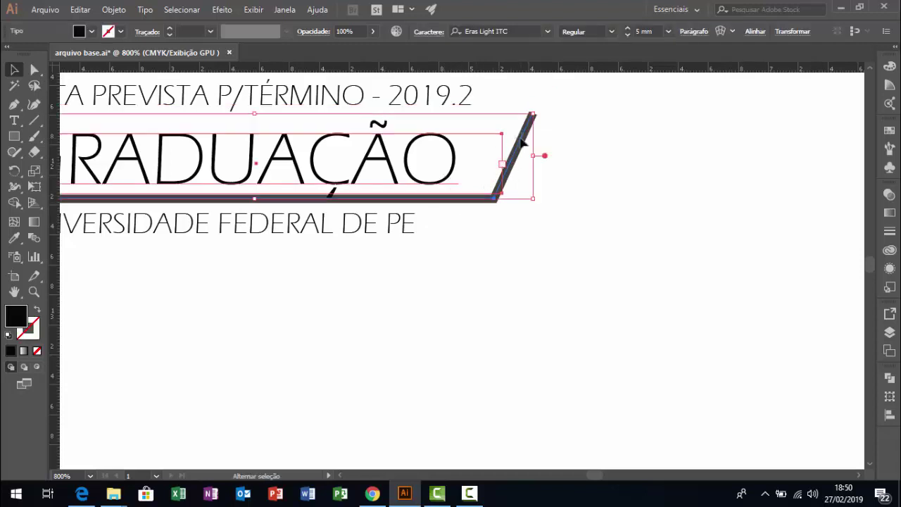
shift+click(465, 98)
shift+click(404, 223)
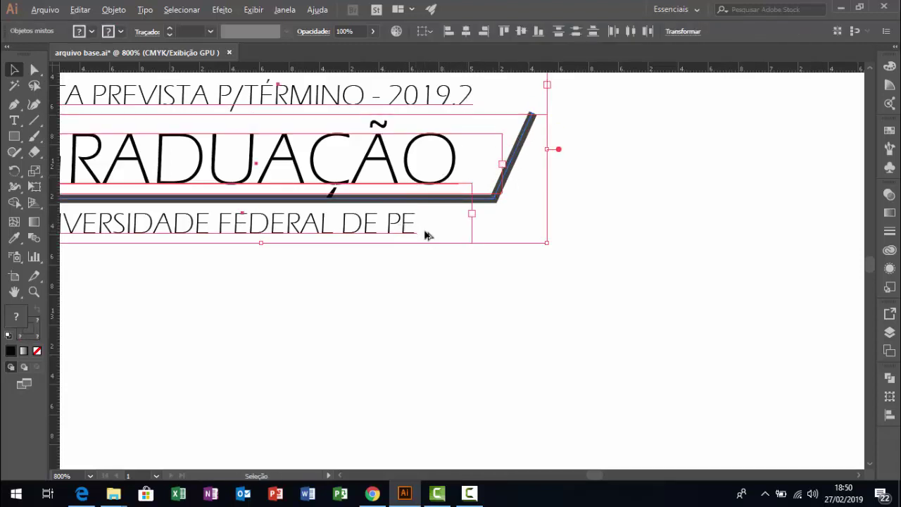
scroll(422, 232, down, 3)
drag(413, 227, 405, 296)
click(497, 326)
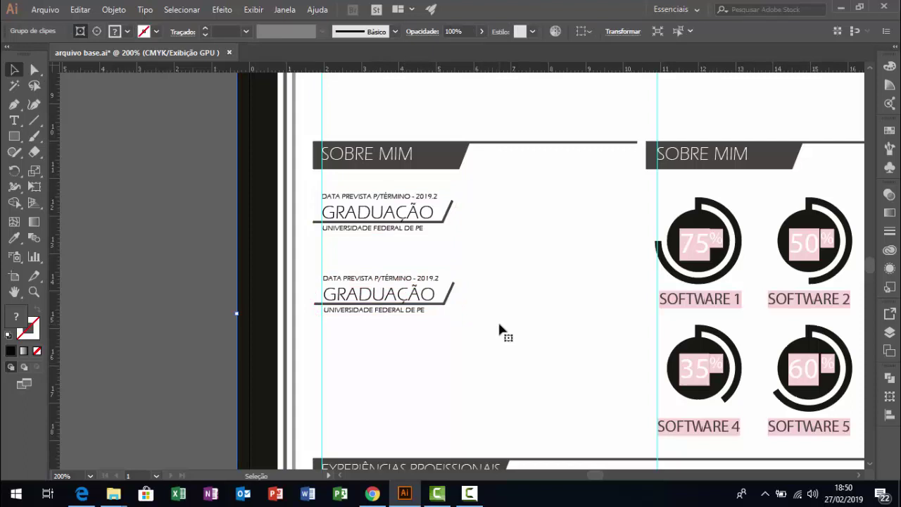
scroll(499, 332, down, 1)
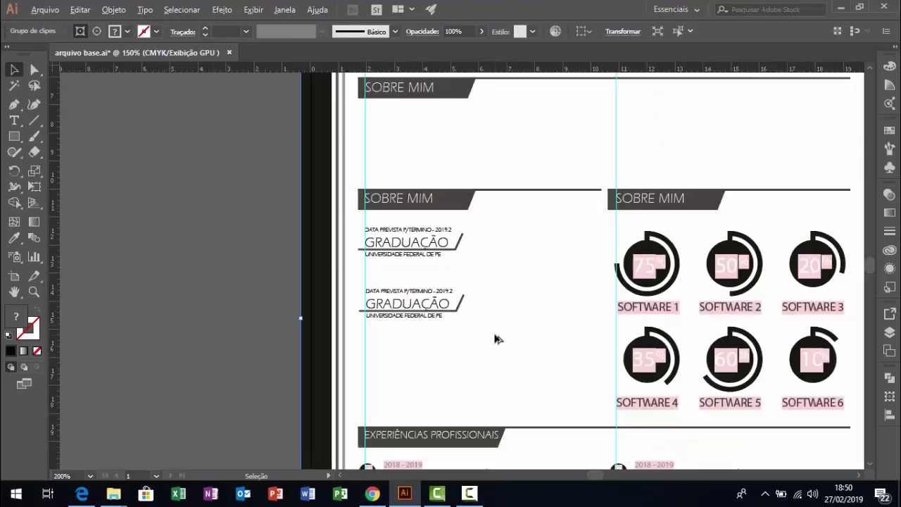
scroll(513, 350, down, 1)
drag(728, 295, 603, 214)
scroll(577, 262, up, 2)
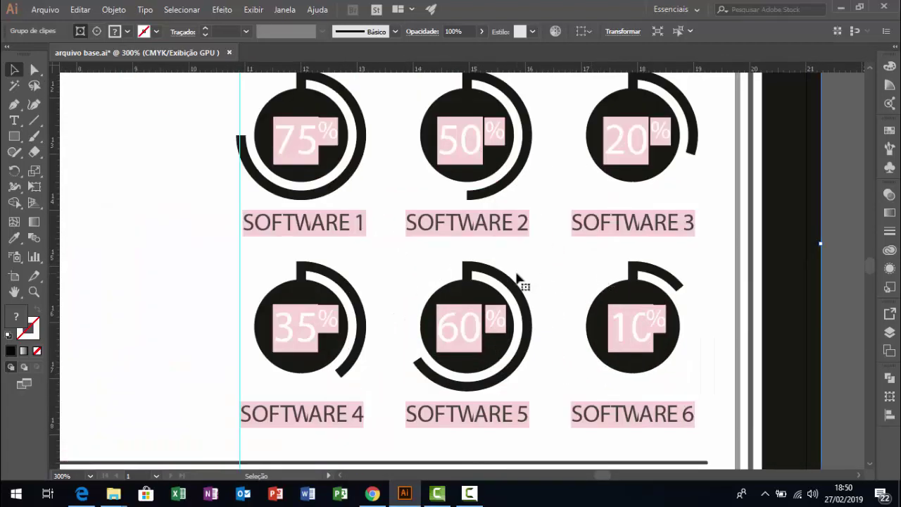
scroll(519, 278, down, 2)
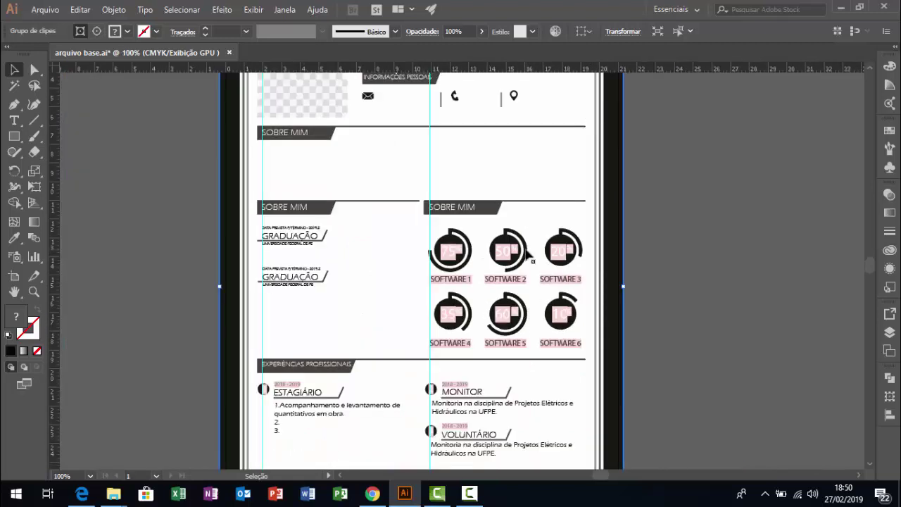